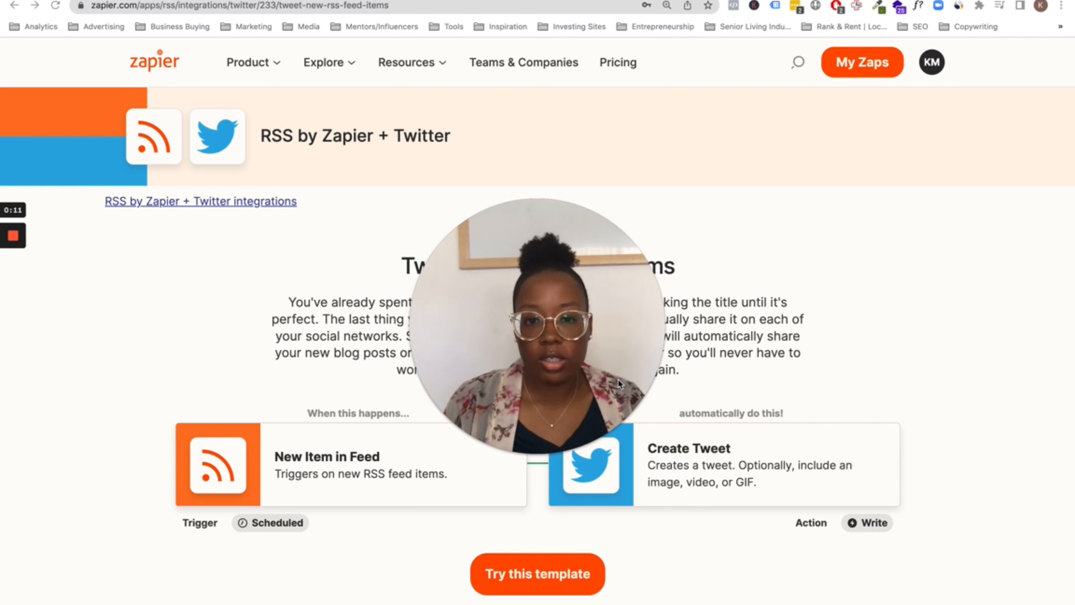
Set aside the RSS by Zapier + Twitter template page before opening a new Chrome tab
click(553, 385)
drag(553, 384, 545, 363)
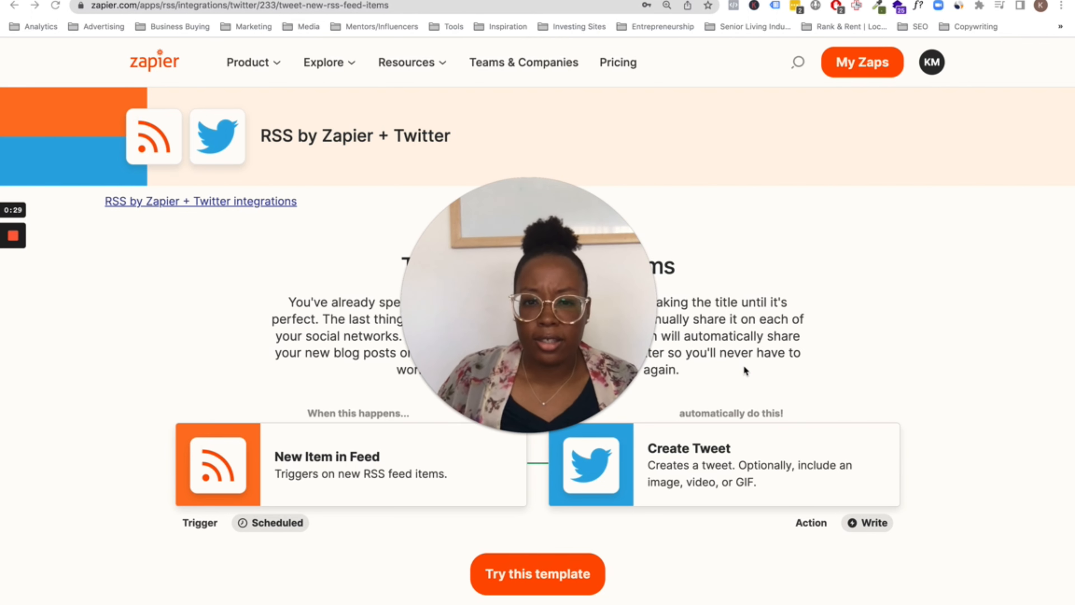
mouse_move(551, 332)
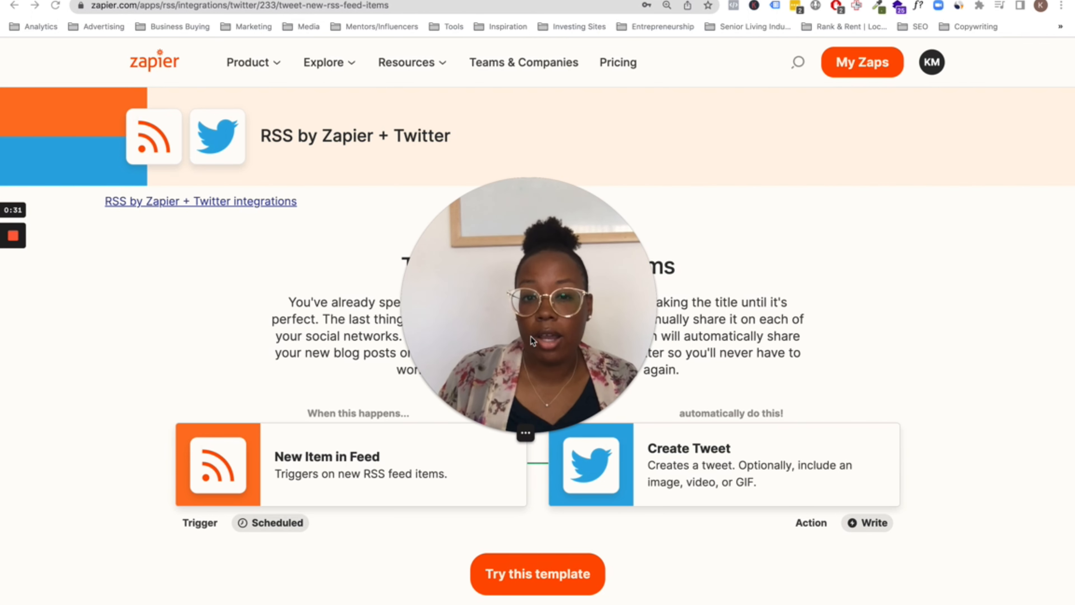
In a new tab, load homehealthcaretoledo.com/feed to show the site's raw RSS XML
key(ctrl+t)
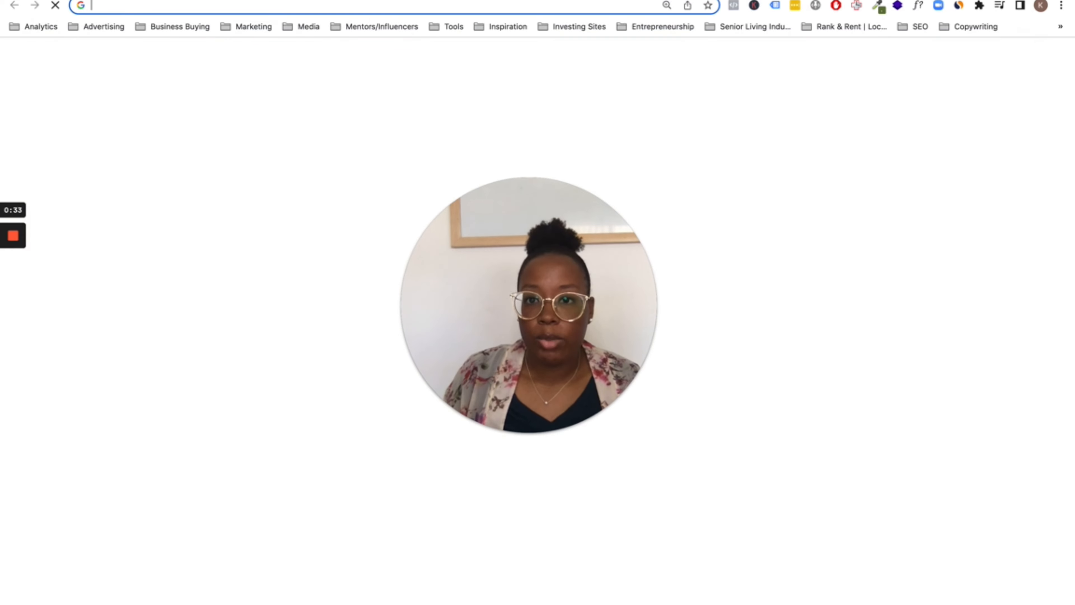
text(homehealthcaretoledo.com)
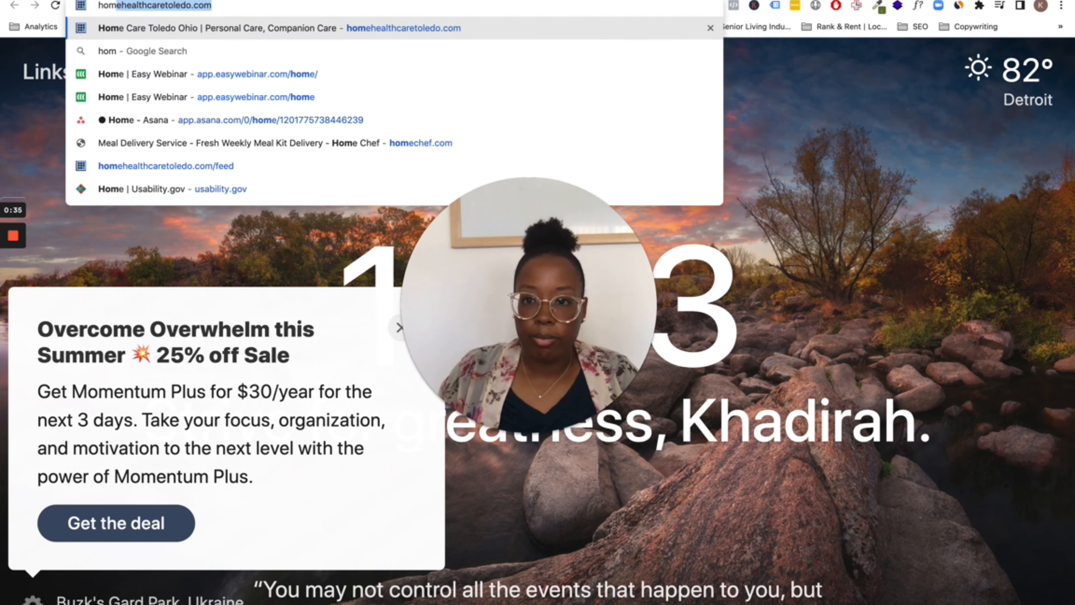
key(Right)
text(.c)
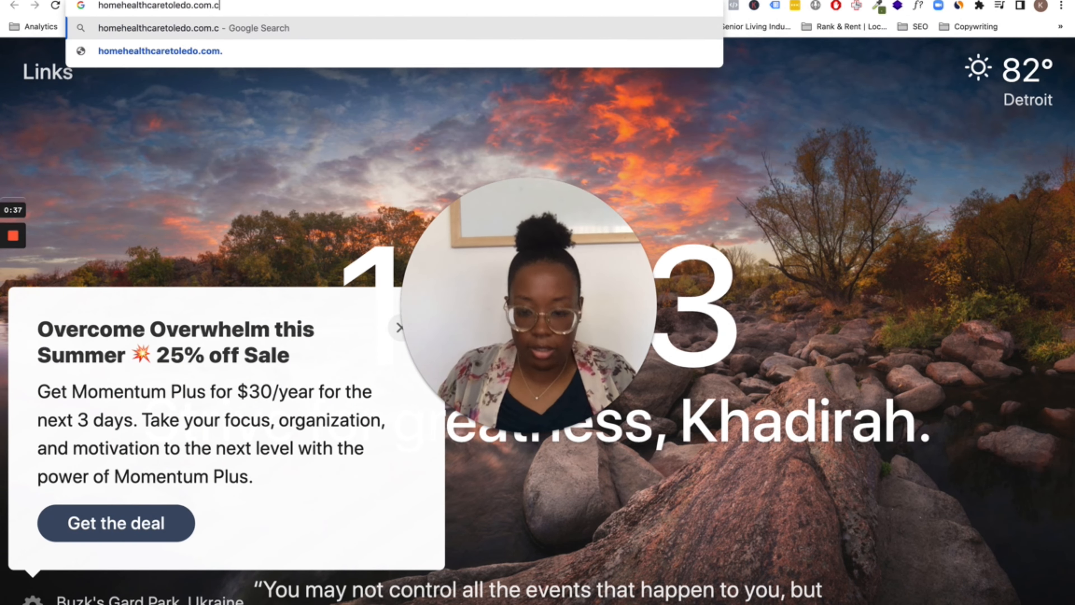
key(BackSpace)
key(BackSpace)
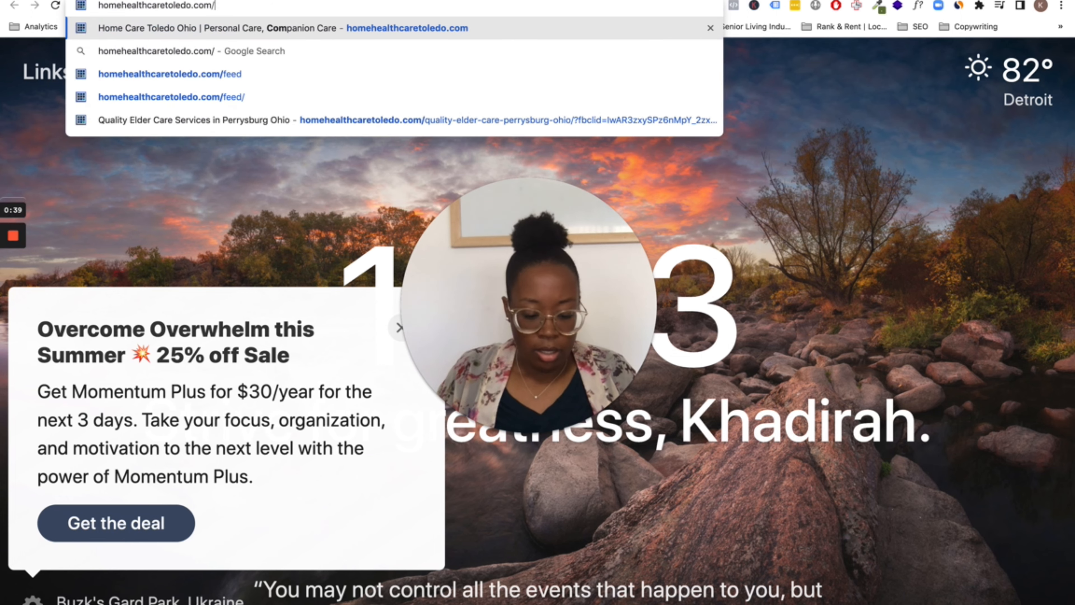
text(/feed)
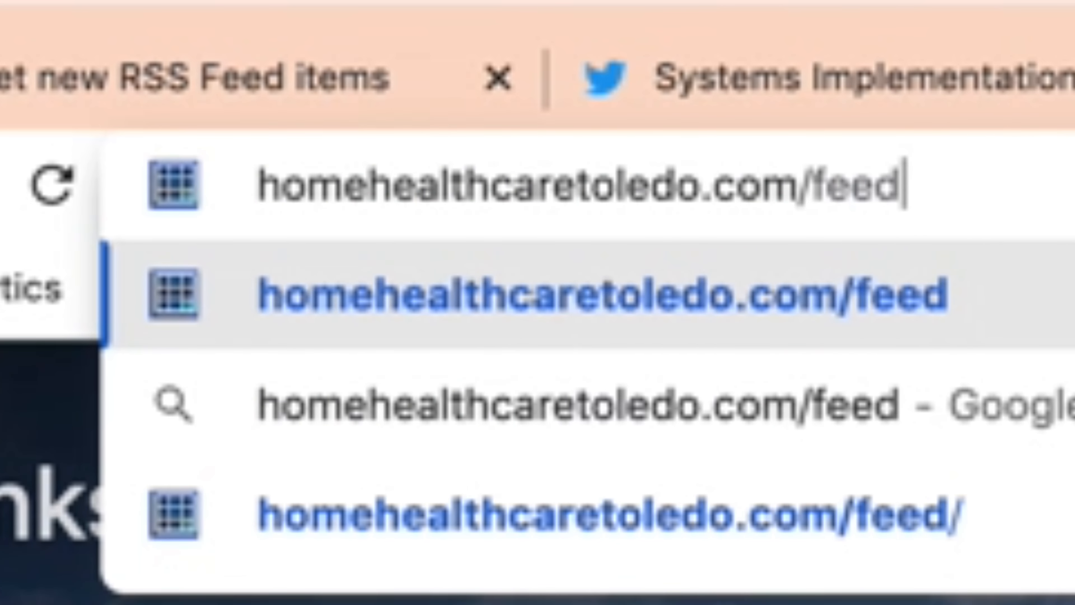
key(Return)
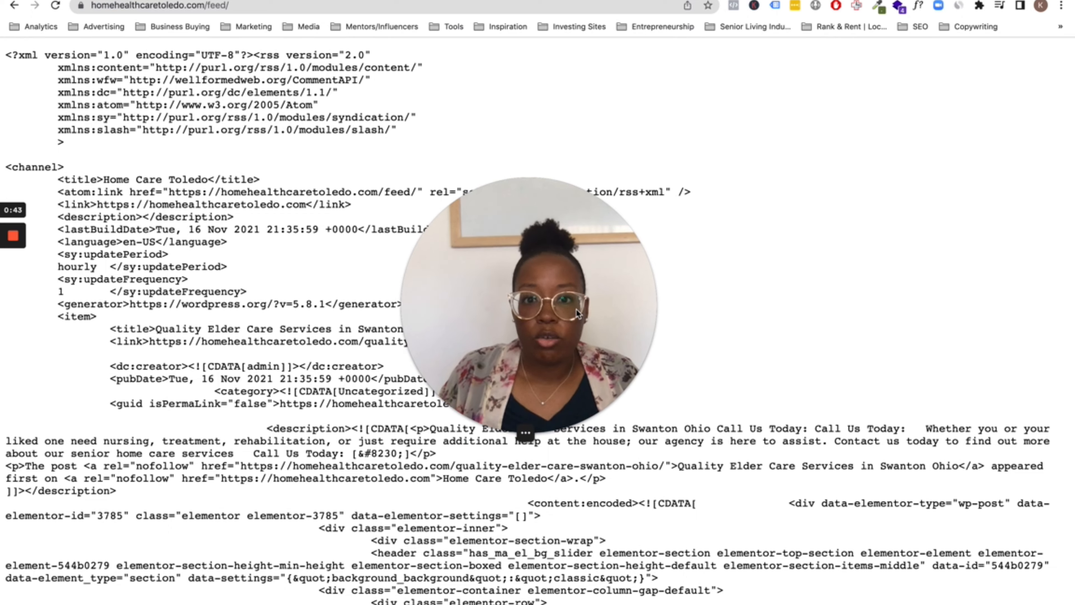
Scroll through the feed XML, highlighting the latest item's link, guid and content lines
click(258, 393)
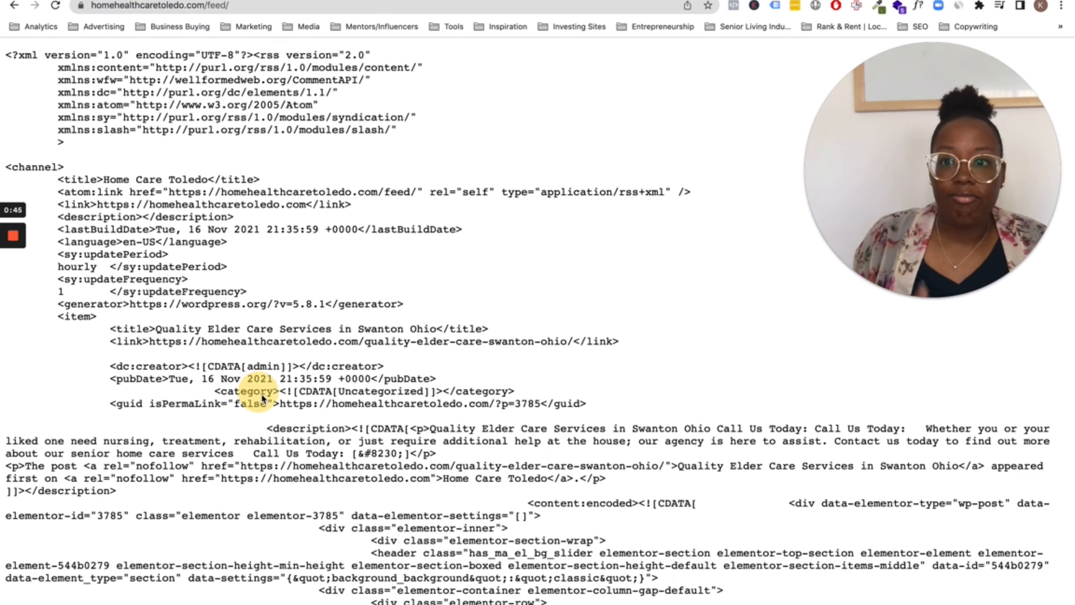
drag(202, 205, 347, 404)
click(376, 389)
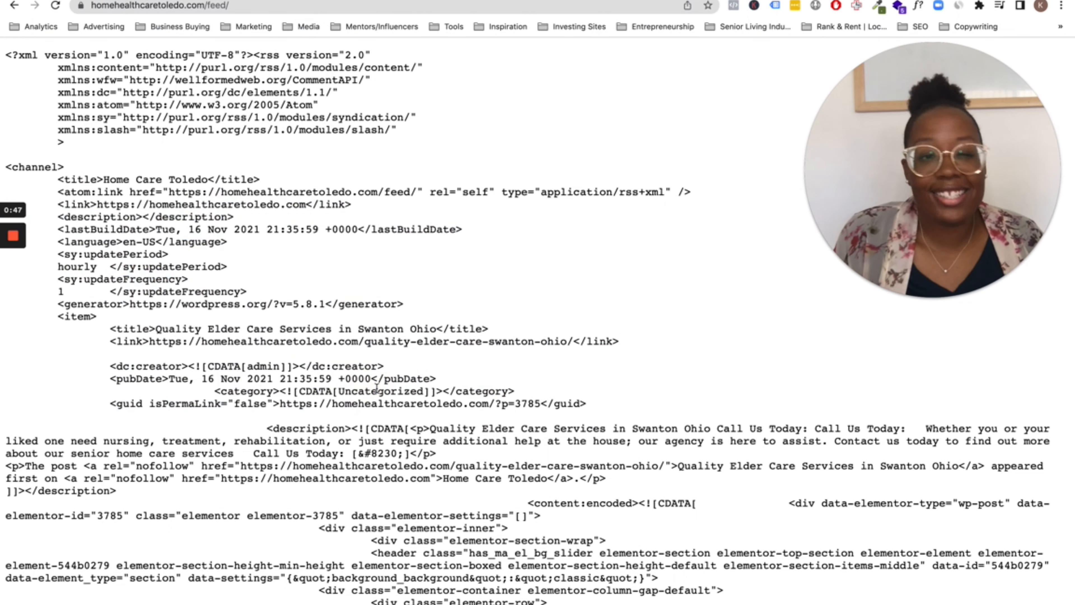
scroll(388, 357, down, 8)
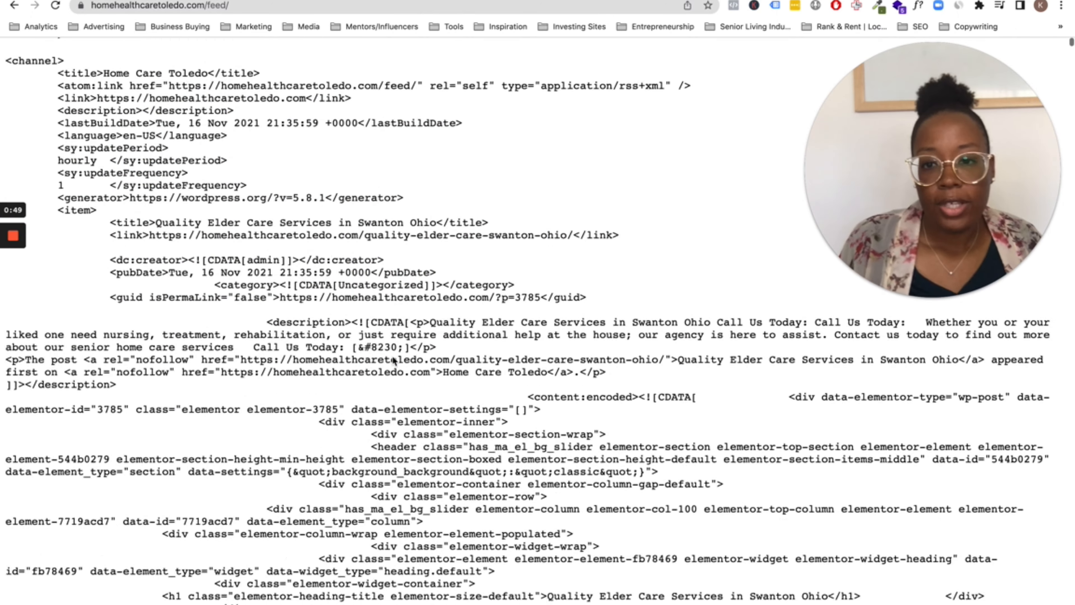
drag(495, 485, 353, 278)
click(415, 389)
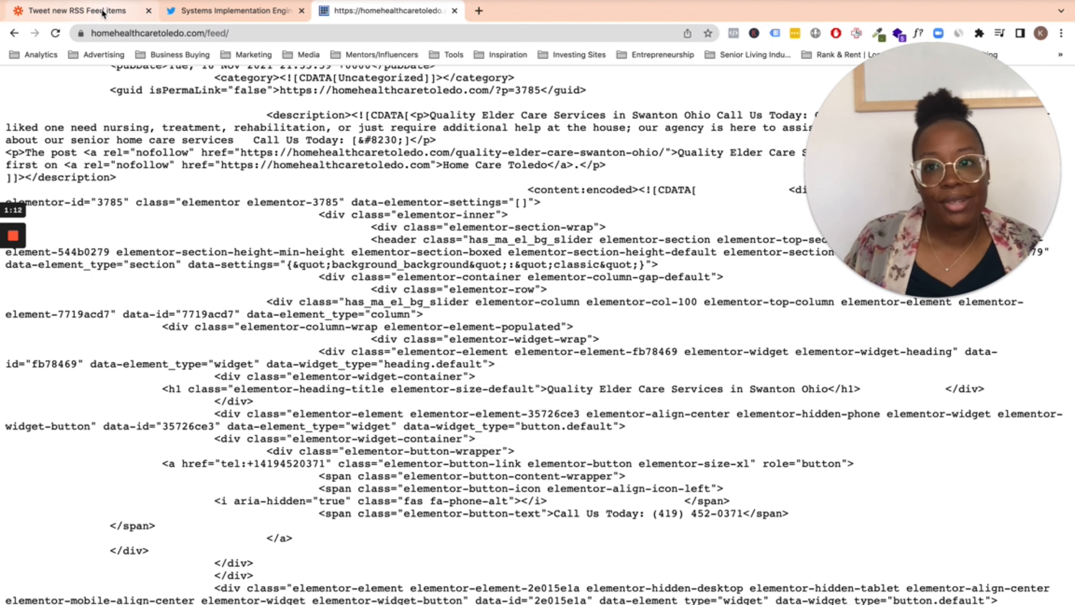
Return to the Zapier template and expand the RSS trigger's setup fields
click(91, 19)
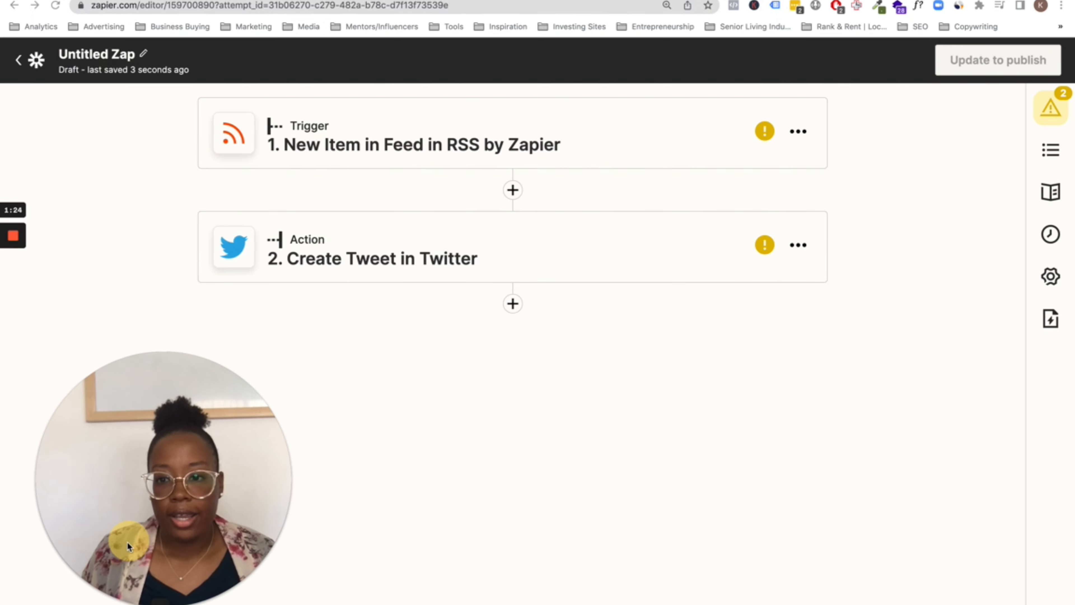
drag(127, 542, 107, 553)
click(502, 119)
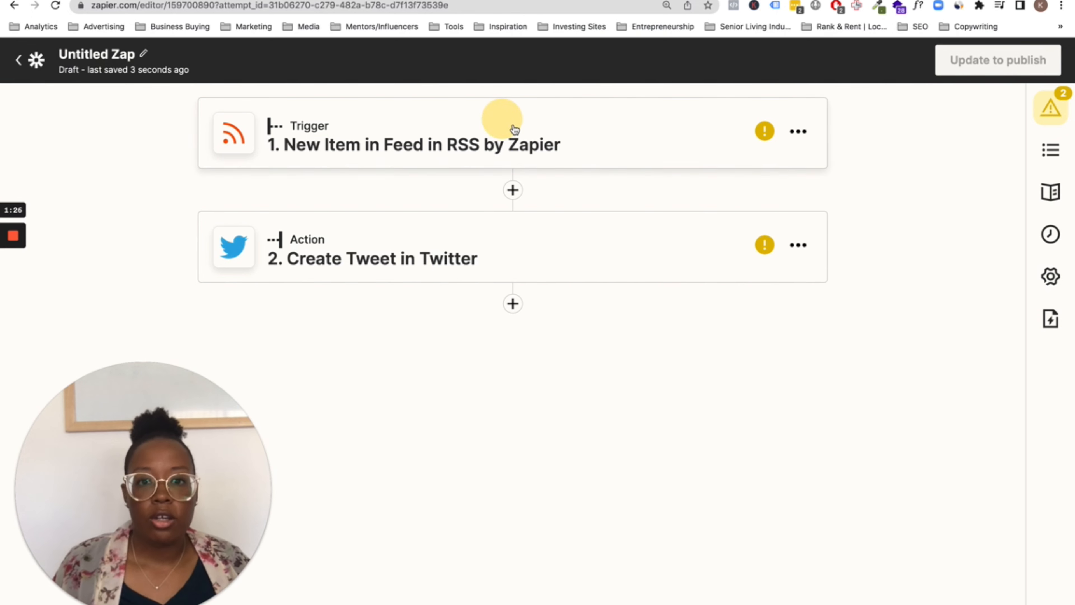
click(481, 156)
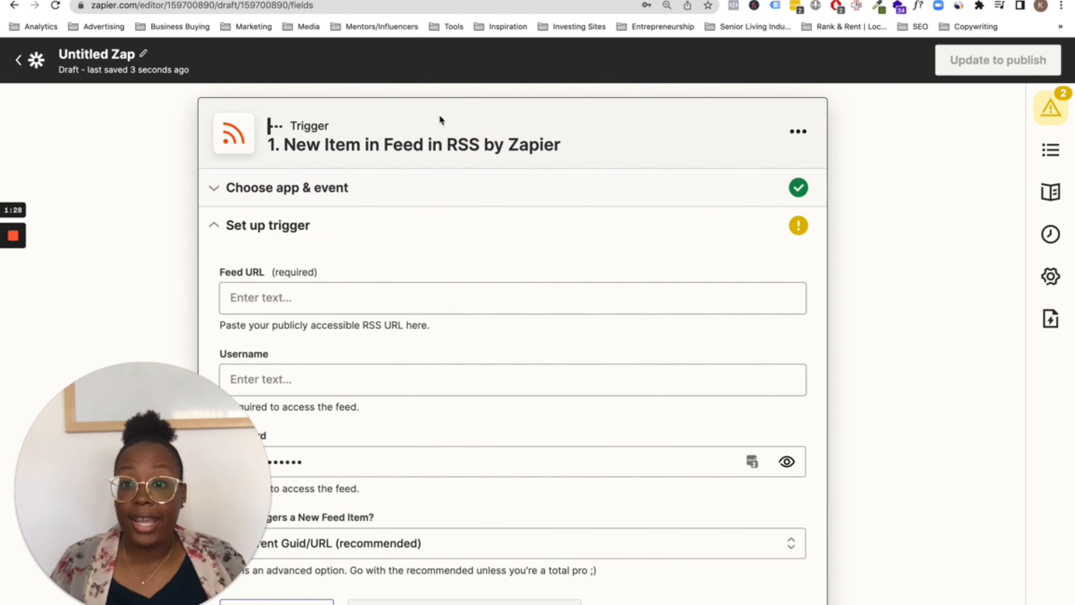
click(380, 0)
click(257, 7)
key(ctrl+c)
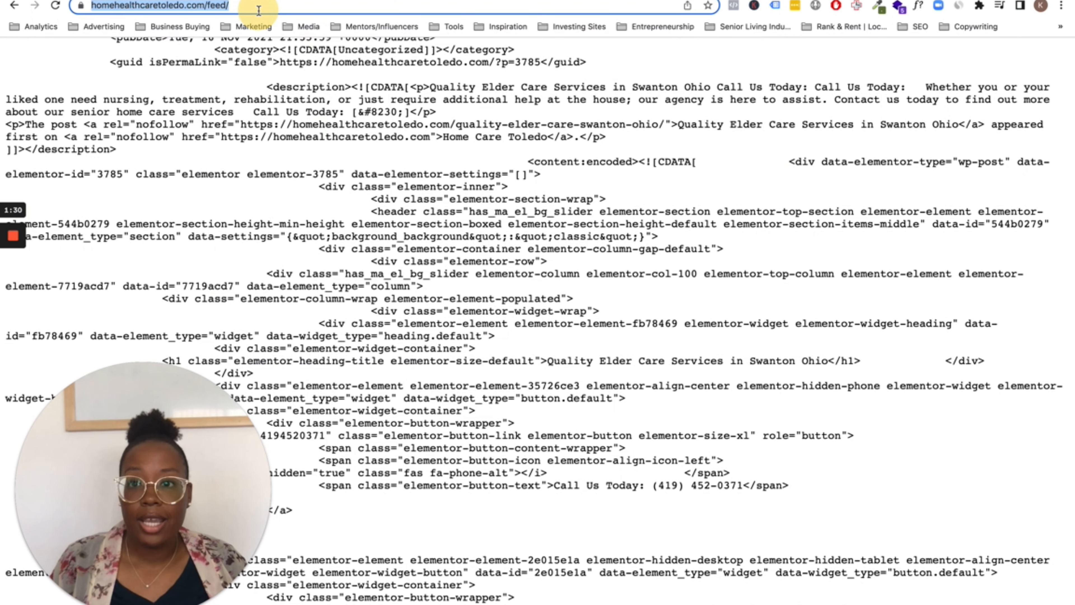
right_click(259, 7)
click(283, 85)
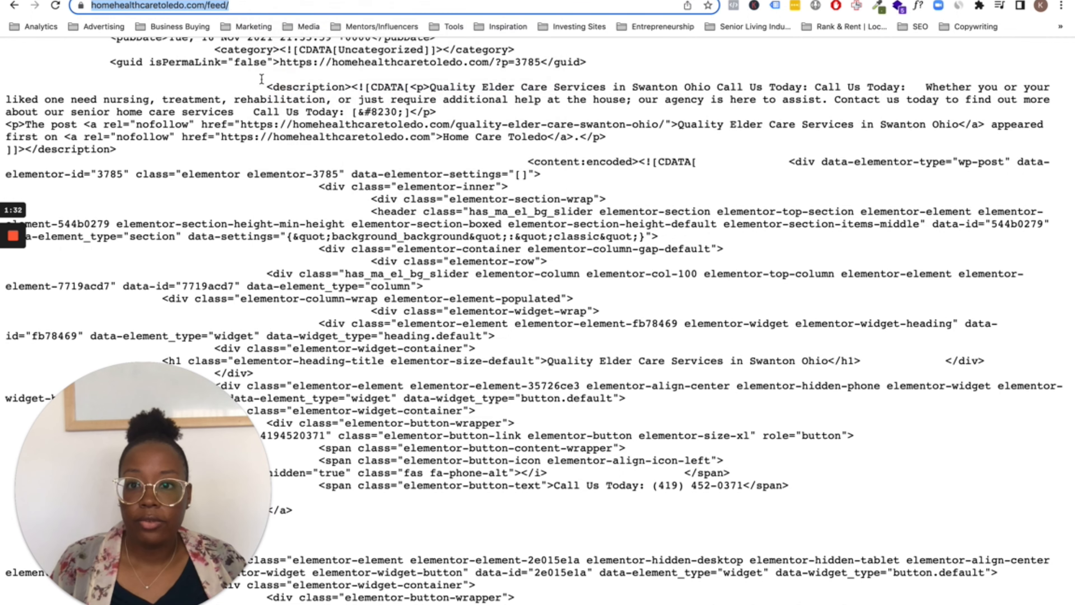
click(86, 0)
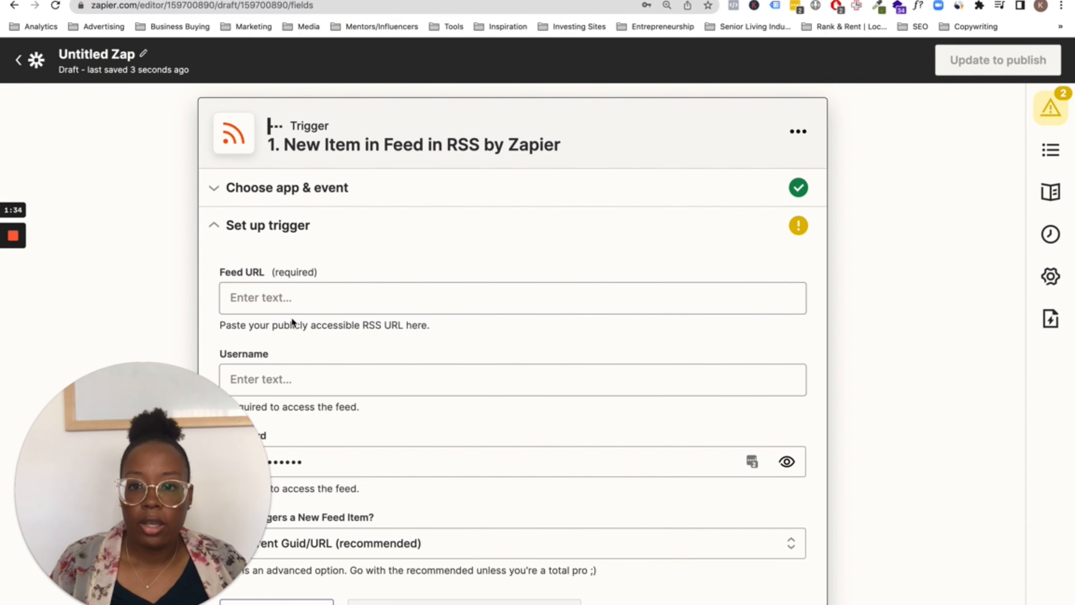
click(283, 298)
right_click(275, 305)
click(315, 386)
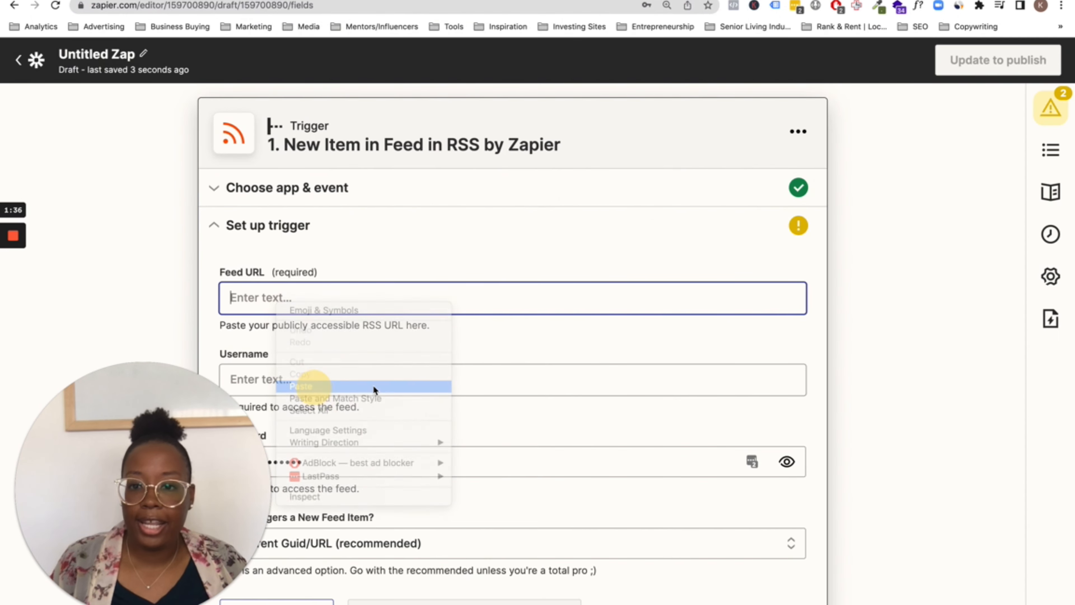
scroll(431, 361, down, 2)
scroll(432, 361, down, 2)
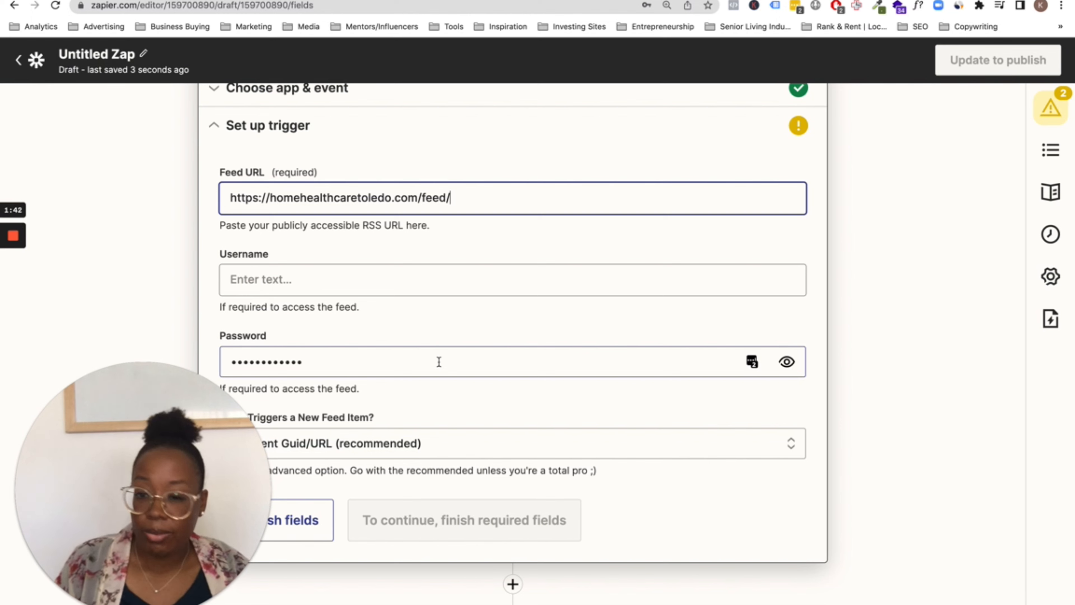
Delete the autofilled Password value and open the 'What Triggers a New Feed Item?' dropdown
click(406, 365)
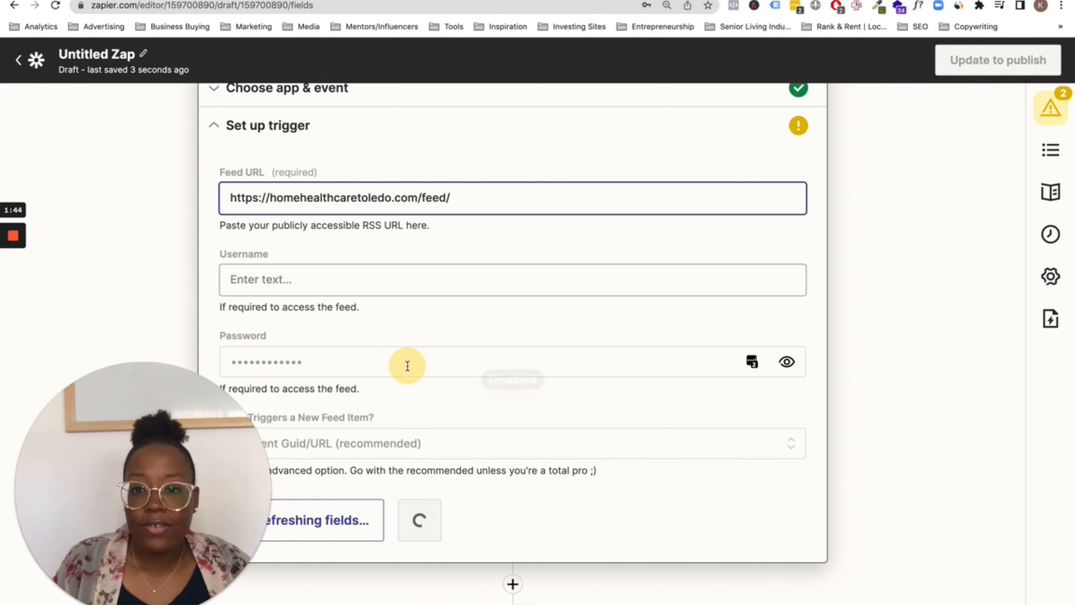
double_click(406, 366)
key(BackSpace)
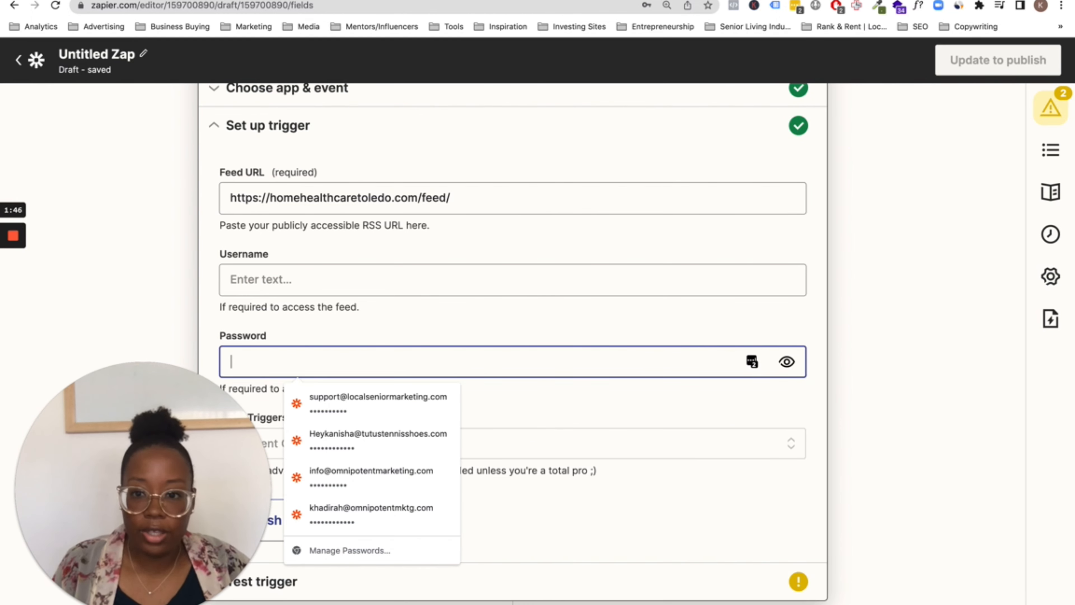
click(554, 398)
scroll(554, 399, down, 4)
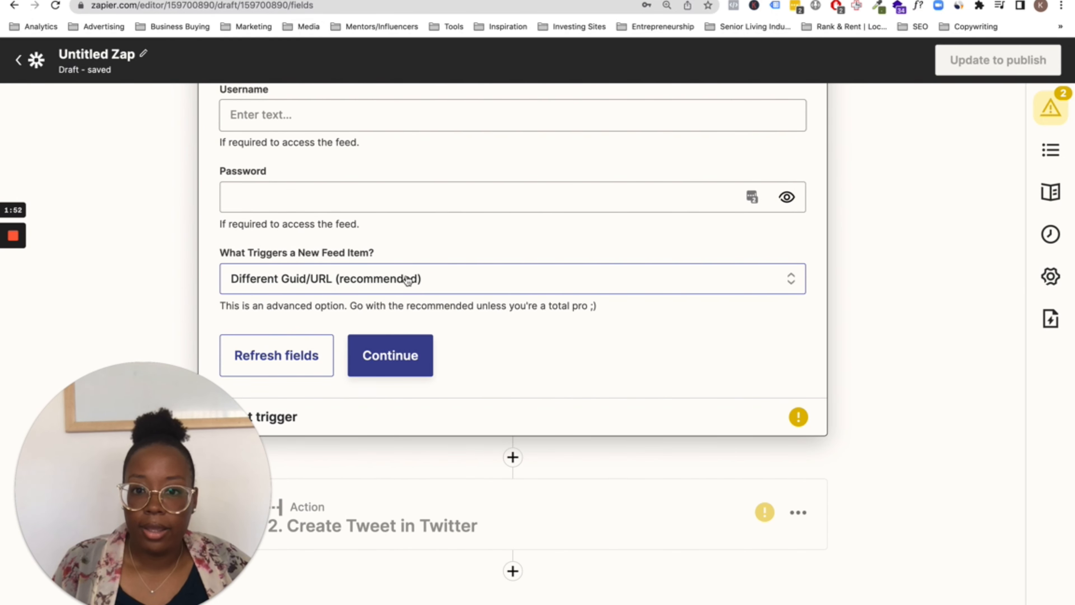
click(244, 287)
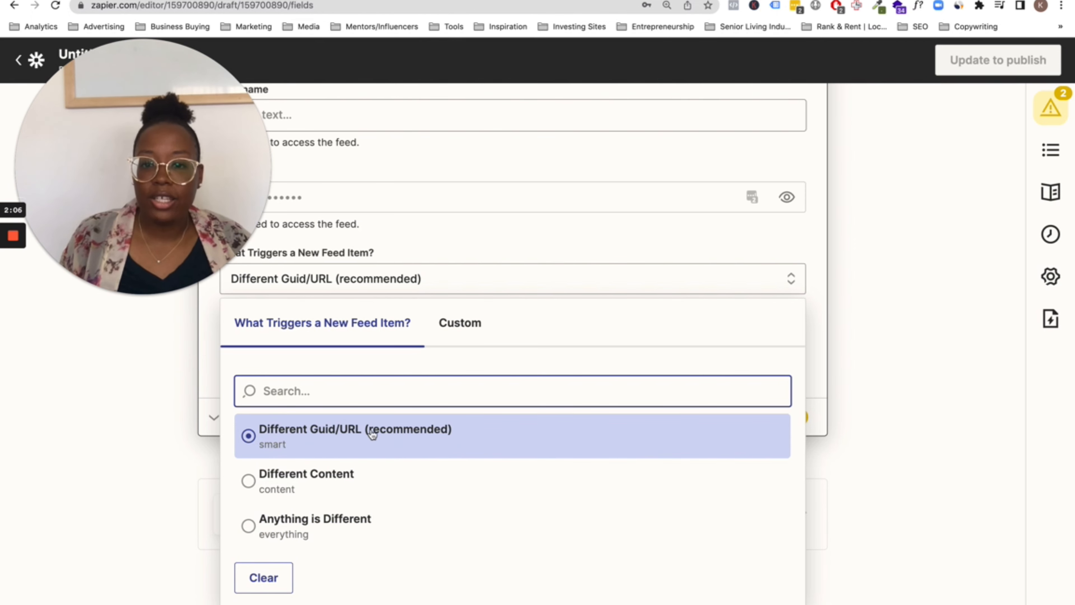
Keep Different Guid/URL (recommended), continue, and test the trigger to fetch the Perrysburg Ohio item
click(409, 440)
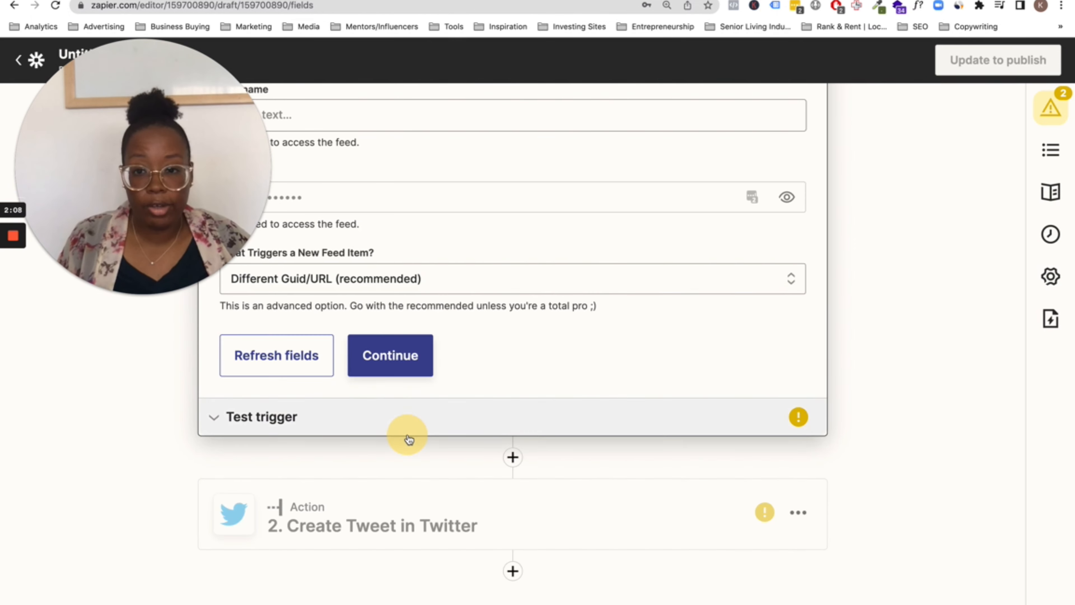
click(395, 351)
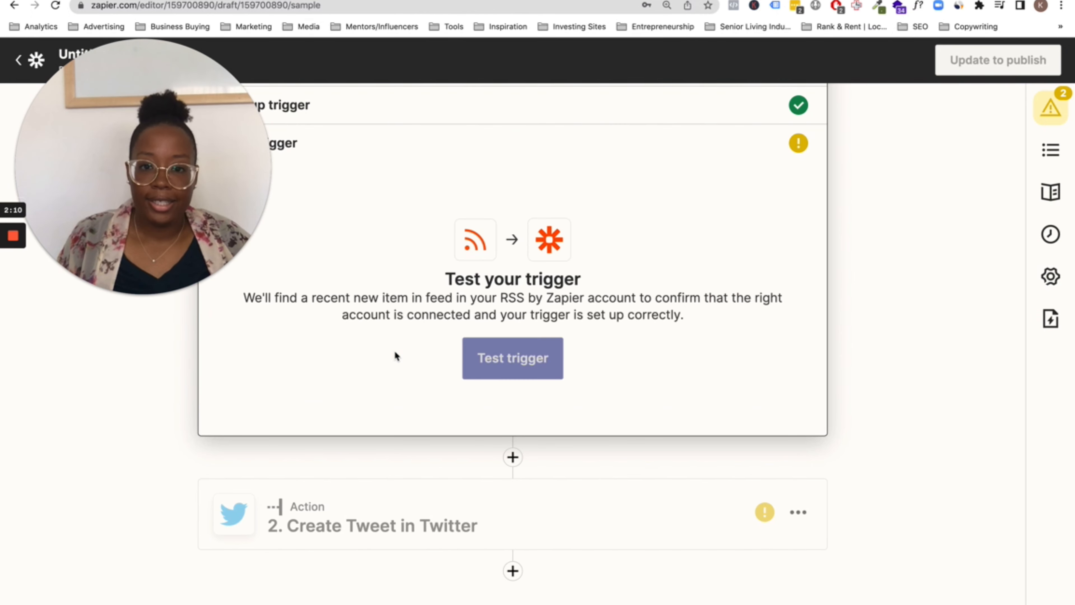
click(491, 357)
click(213, 183)
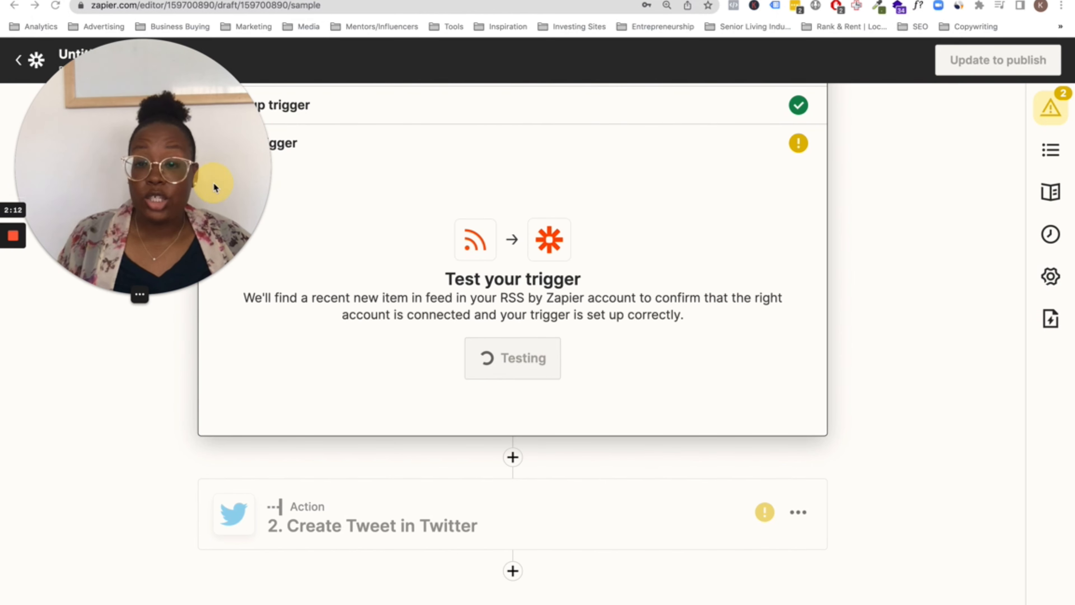
drag(214, 183, 213, 503)
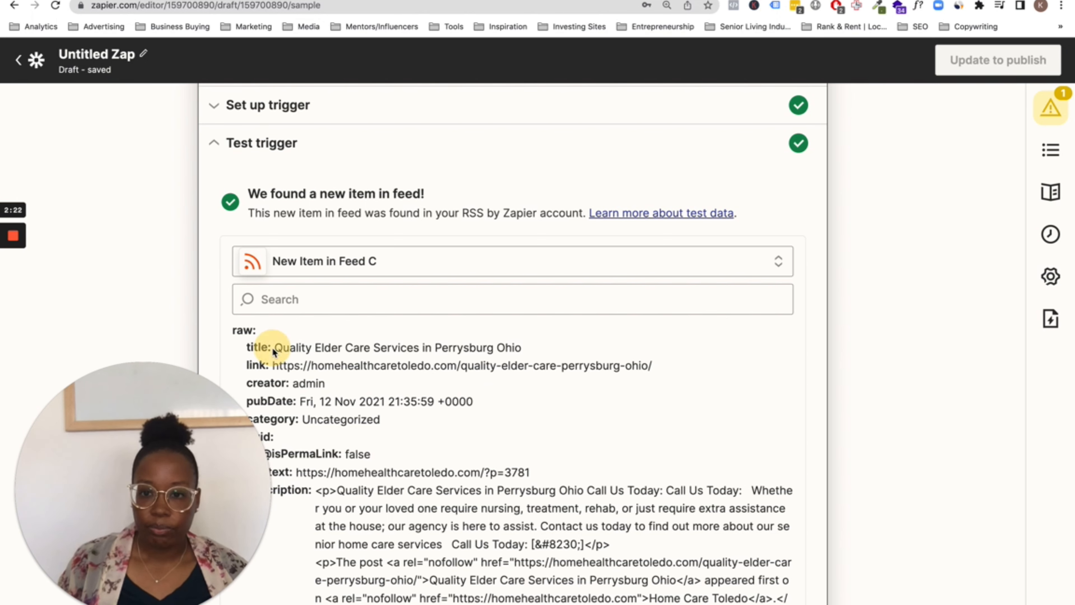
Review the sample item's title and raw feed fields, then continue to the Create Tweet step
drag(246, 347, 455, 351)
click(522, 360)
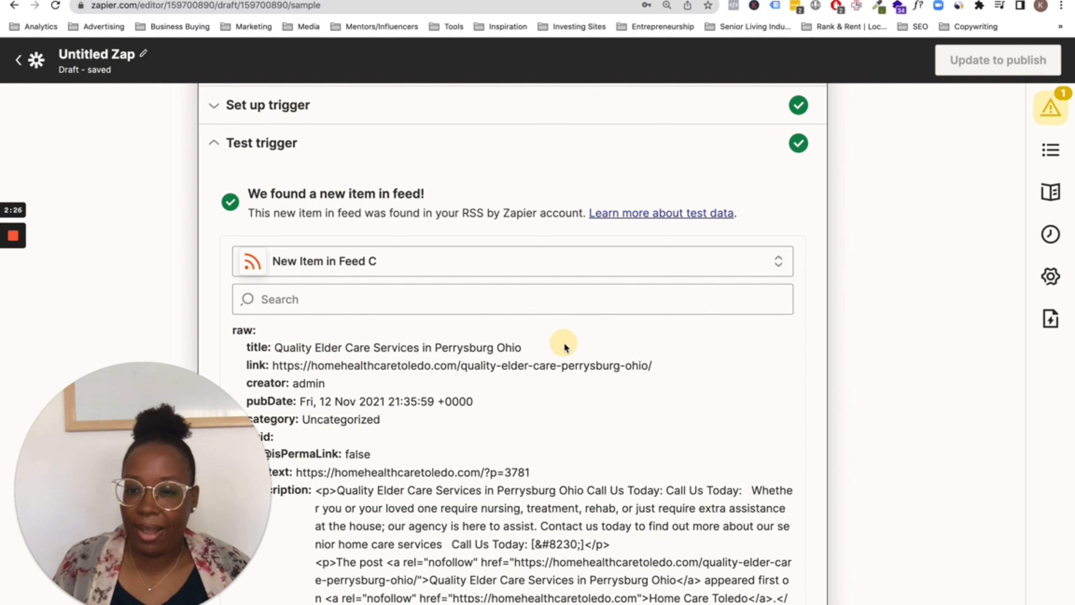
drag(562, 346, 256, 352)
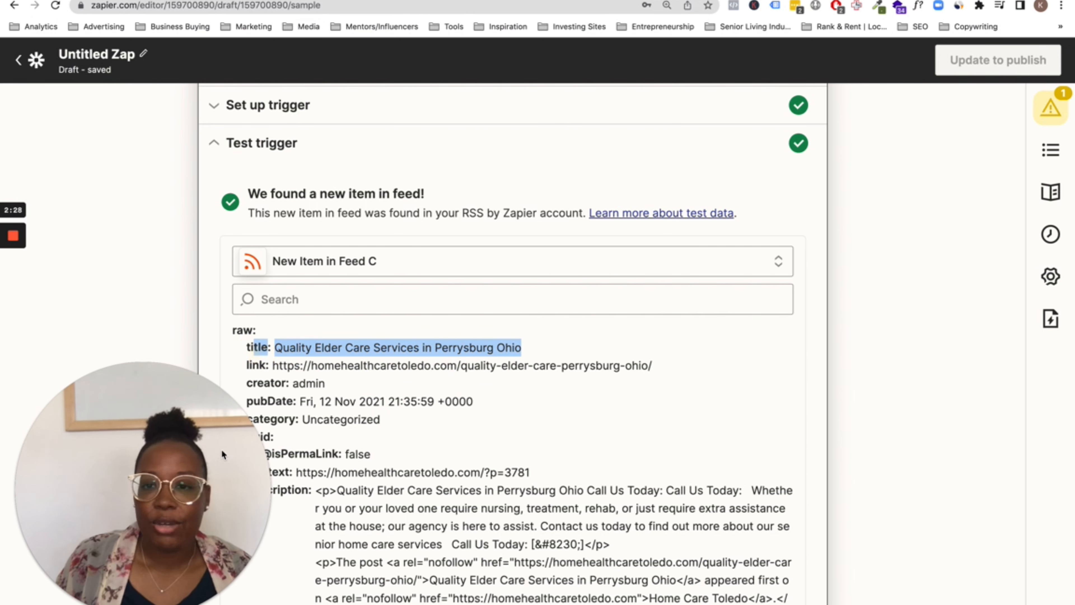
drag(208, 419, 108, 98)
click(251, 345)
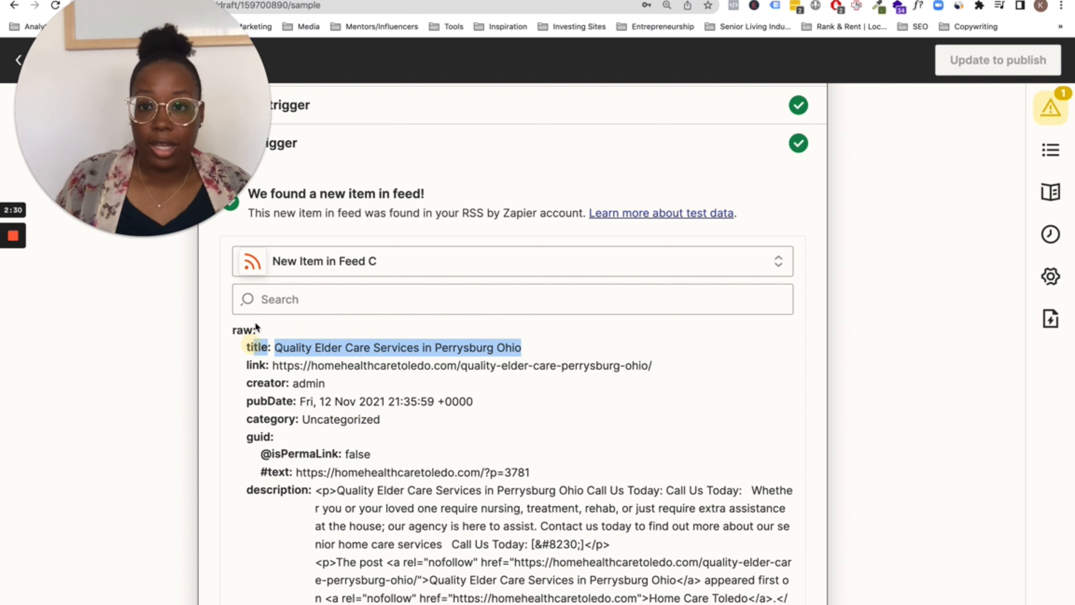
click(274, 467)
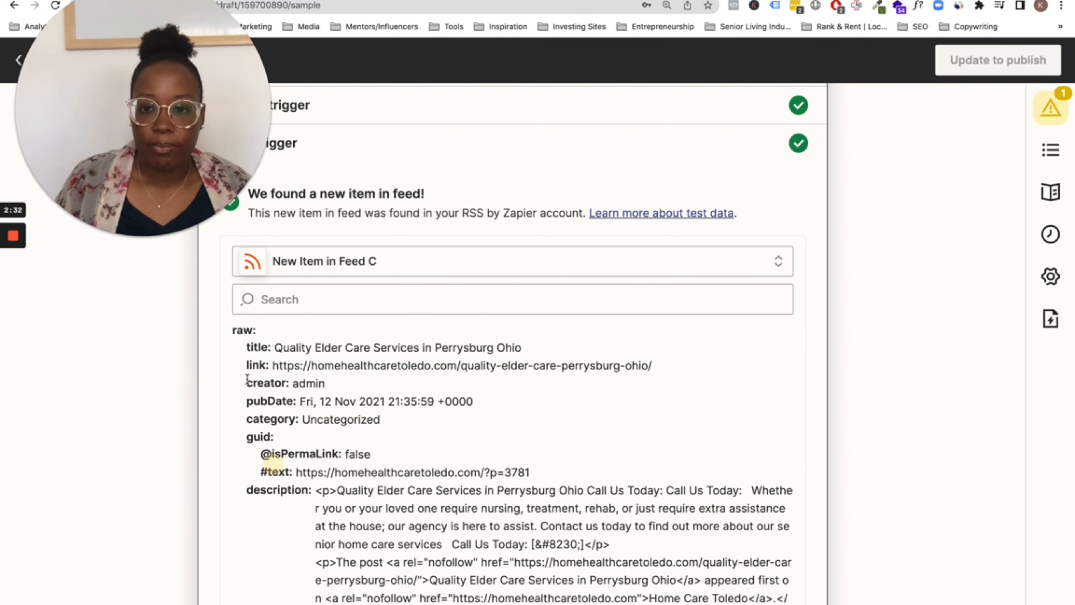
drag(232, 328, 591, 544)
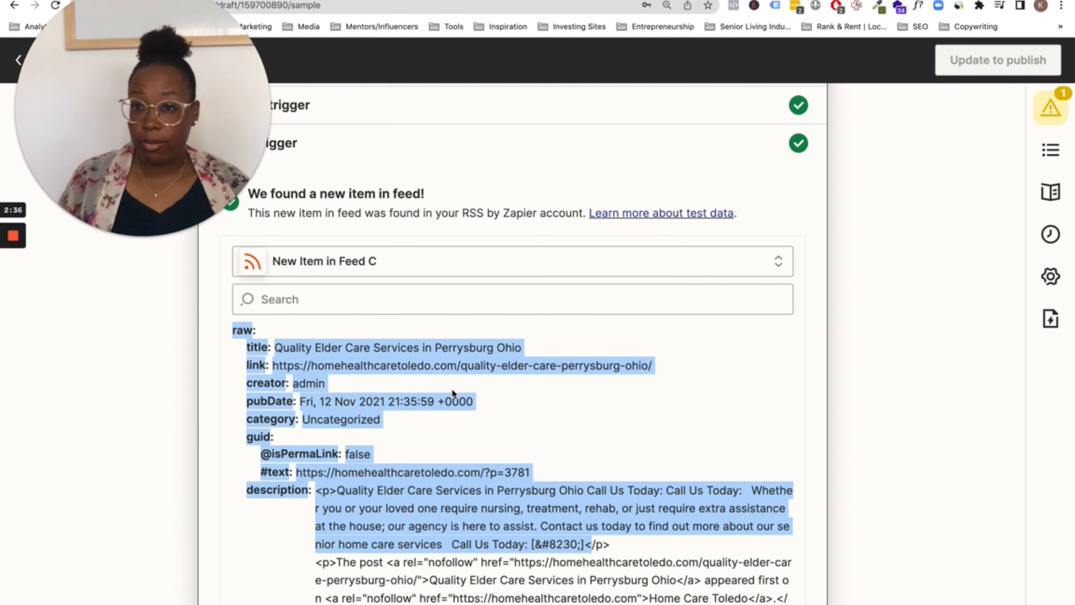
scroll(531, 425, down, 2)
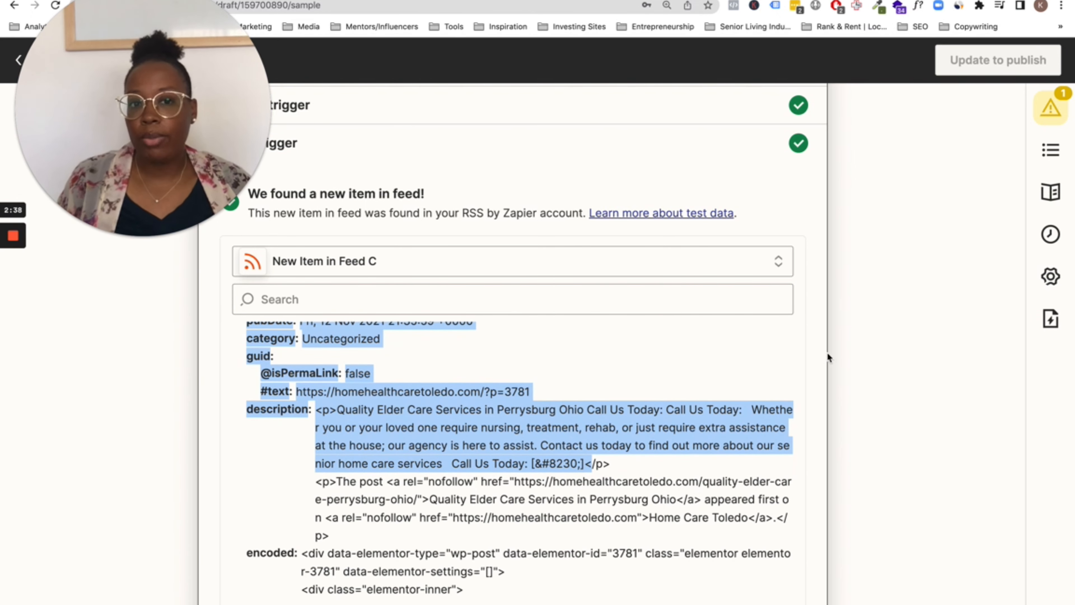
scroll(813, 355, down, 3)
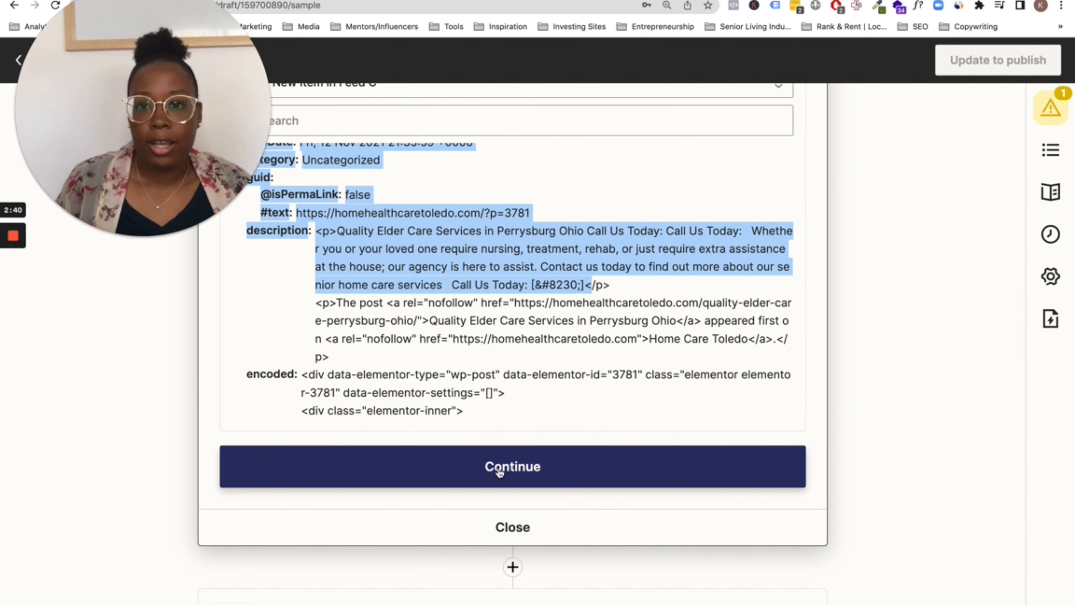
click(499, 467)
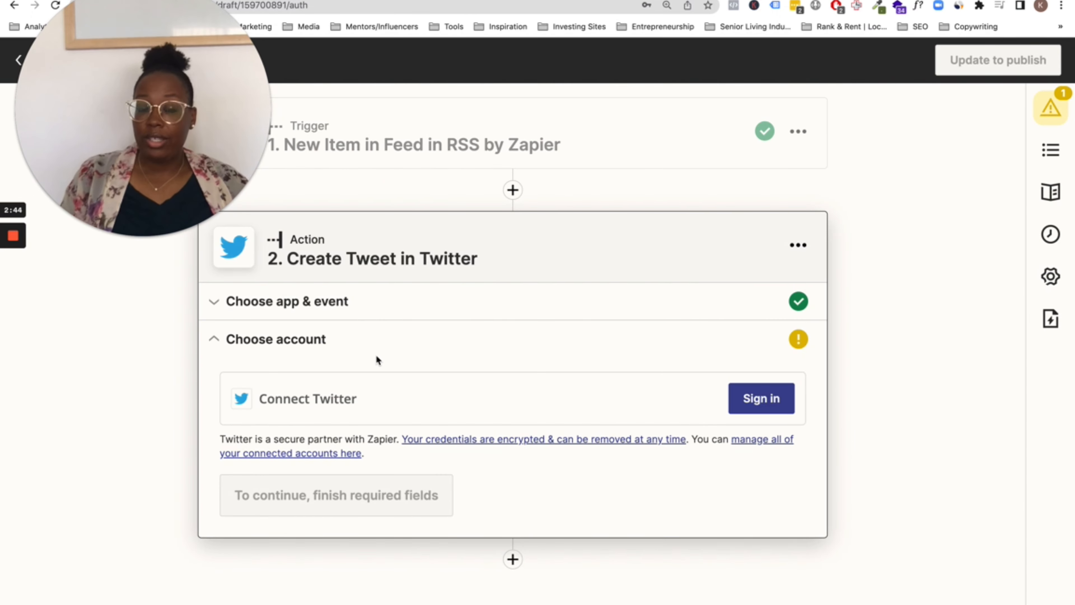
Begin signing in to Twitter from the Create Tweet step's Choose account section
click(753, 400)
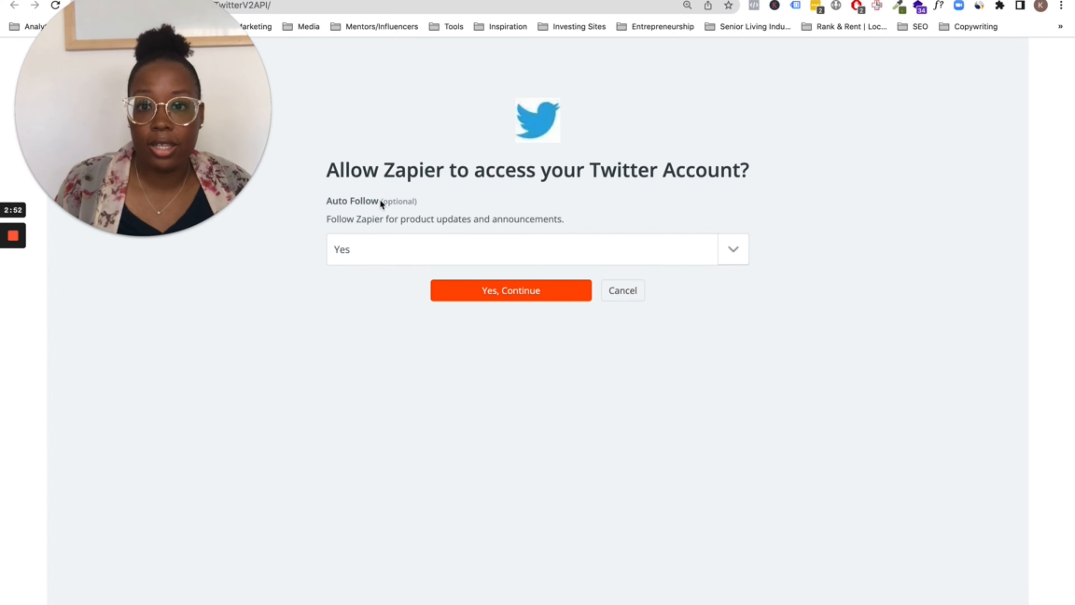
Keep Auto Follow on Yes and authorize Zapier's access to the Twitter account
drag(329, 200, 387, 202)
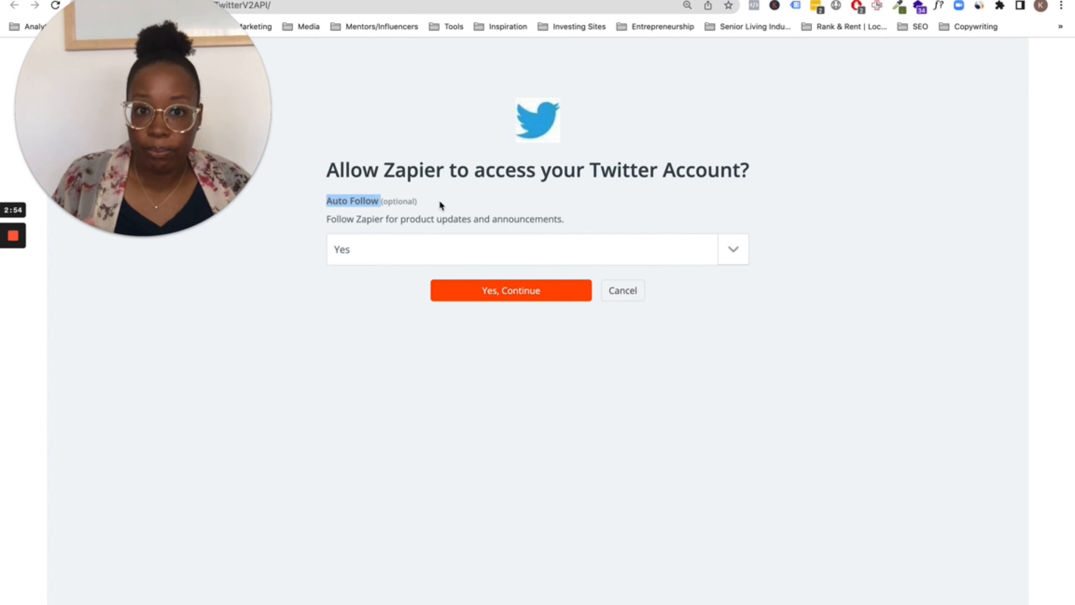
click(507, 290)
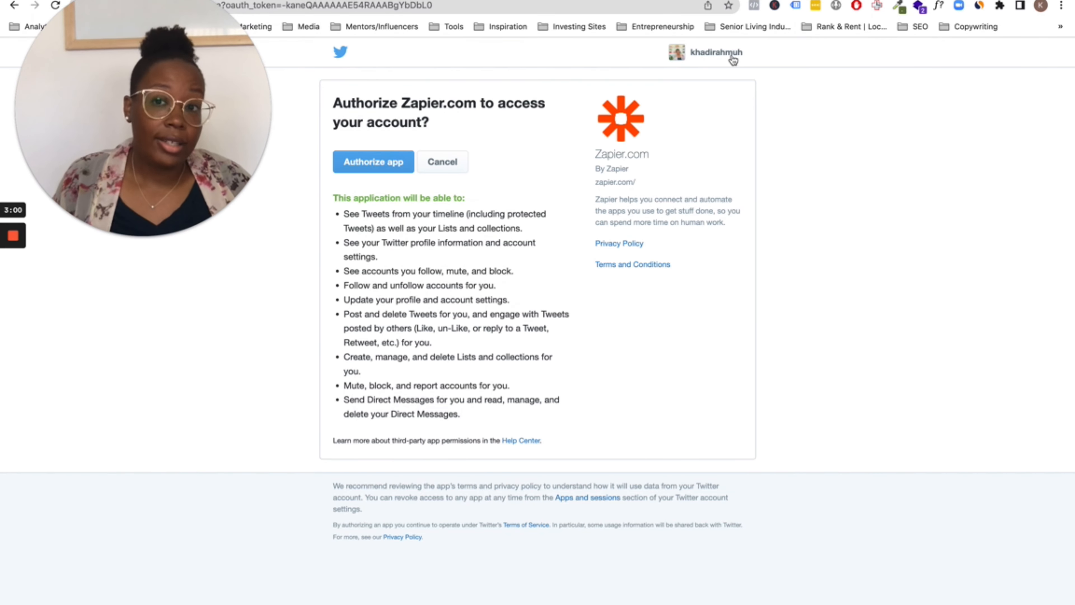
click(370, 165)
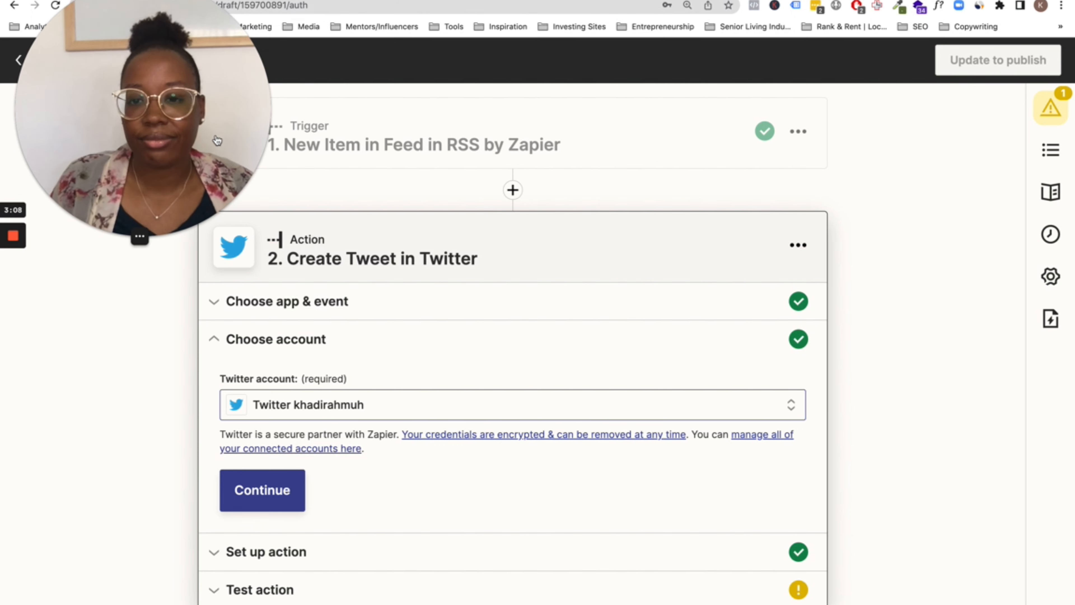
Continue with the connected Twitter account to reach the tweet setup with Title and Link prefilled
click(15, 293)
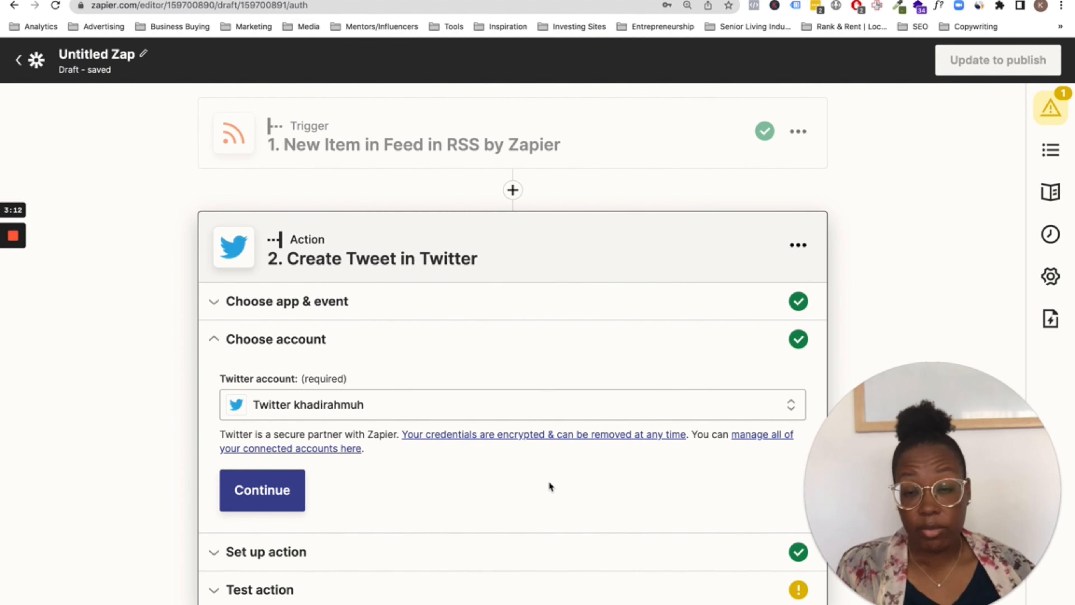
click(292, 490)
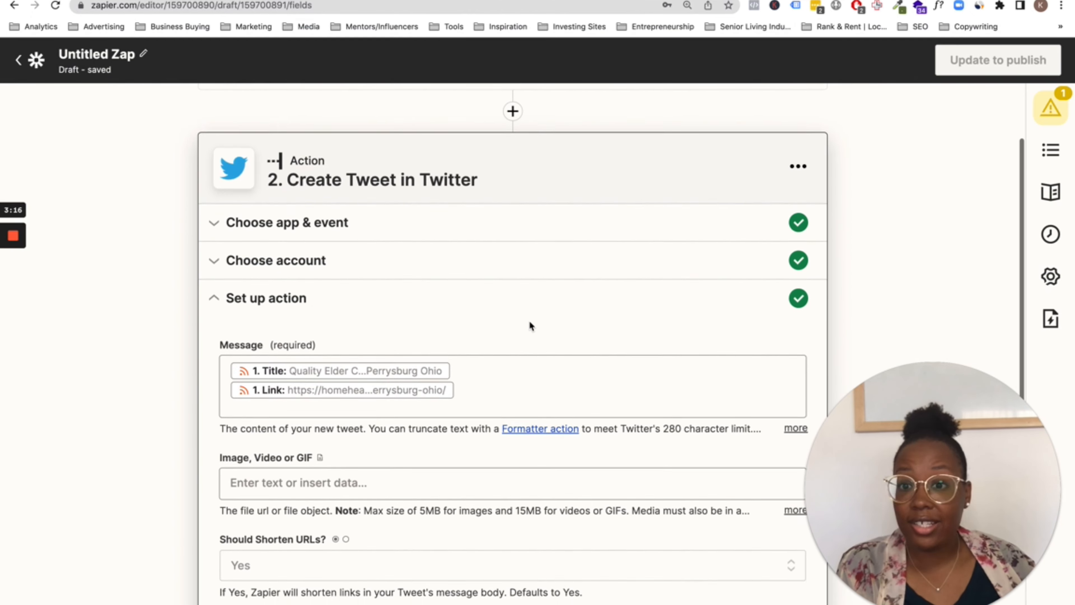
scroll(530, 322, down, 3)
click(465, 288)
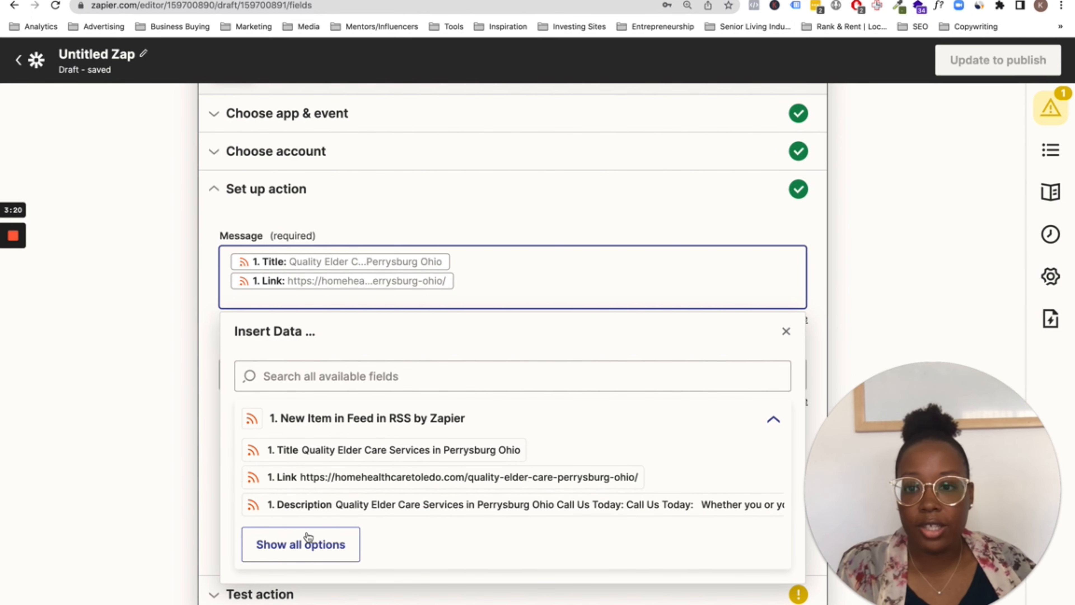
click(241, 335)
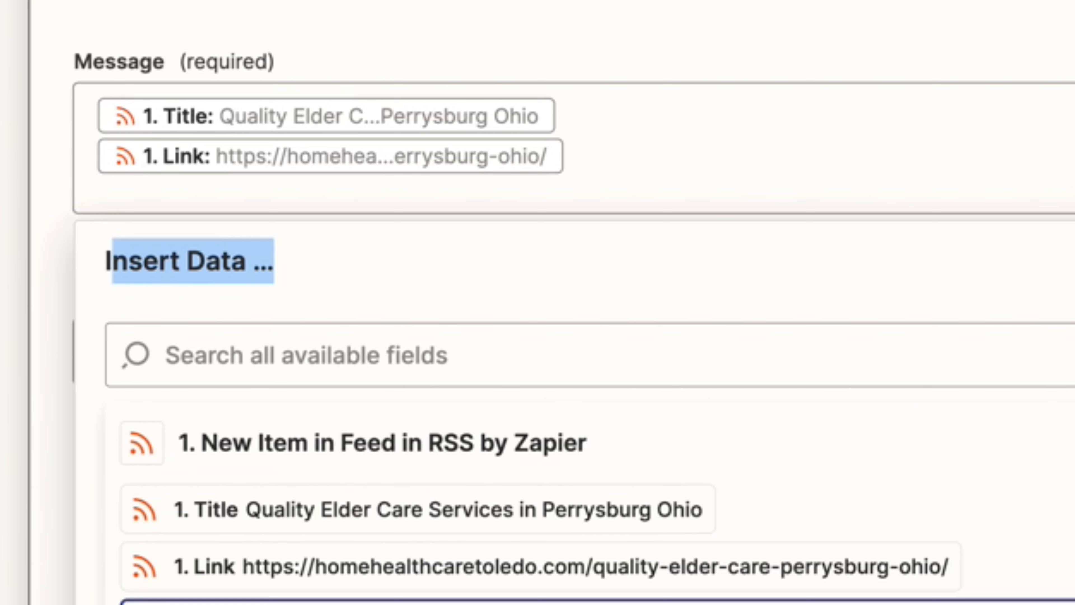
click(616, 129)
click(614, 111)
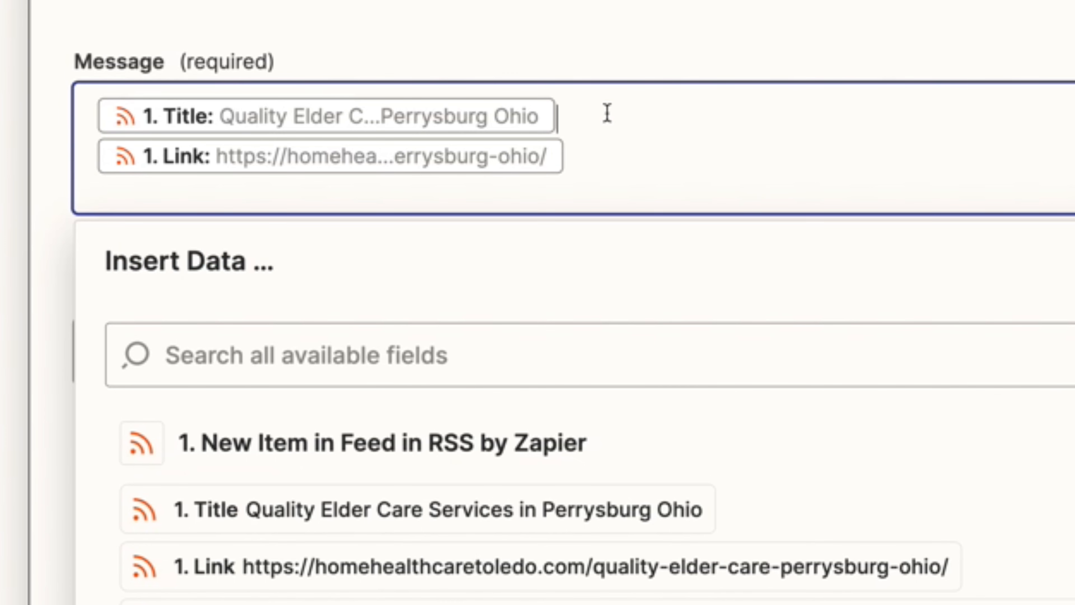
key(Left)
click(826, 16)
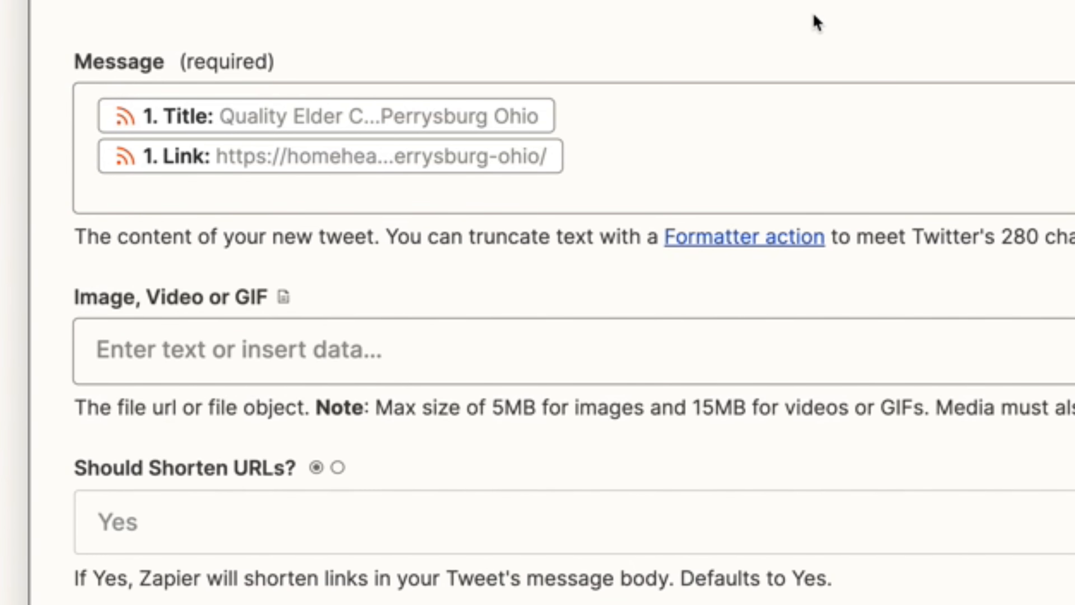
click(782, 104)
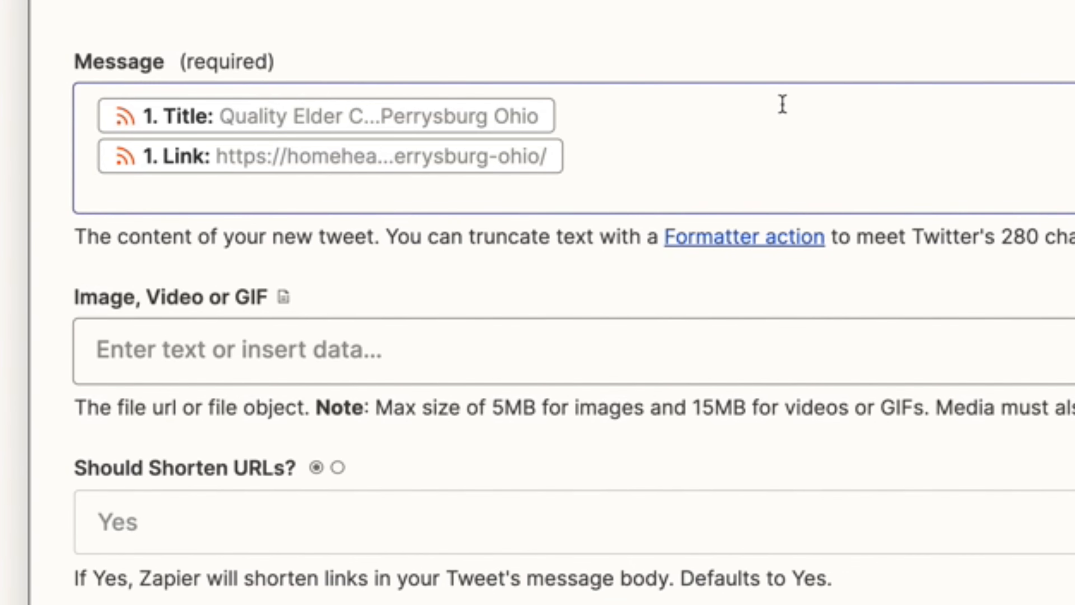
click(728, 120)
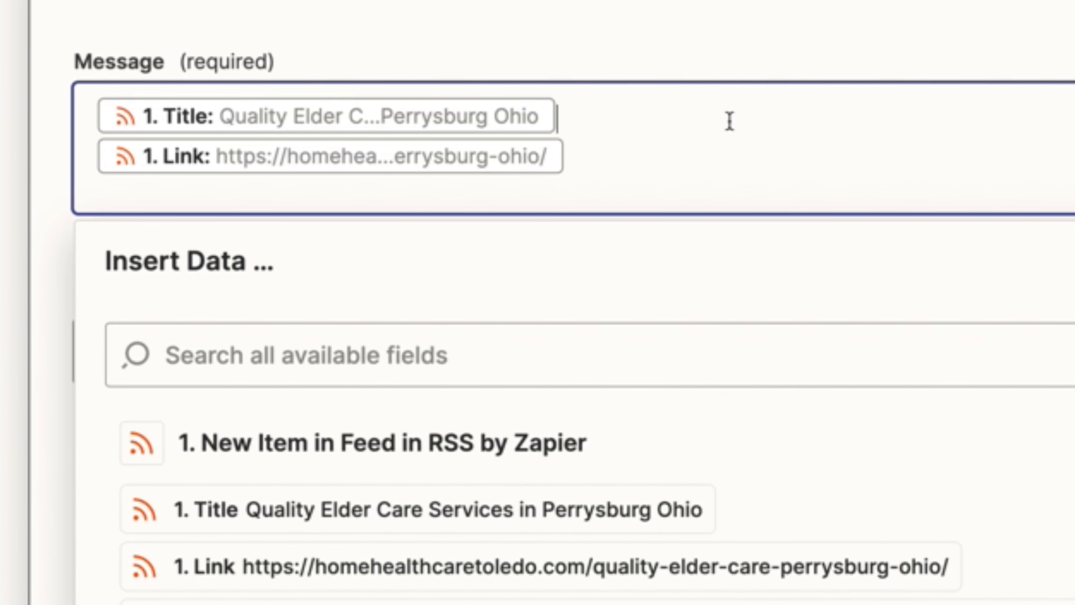
click(38, 242)
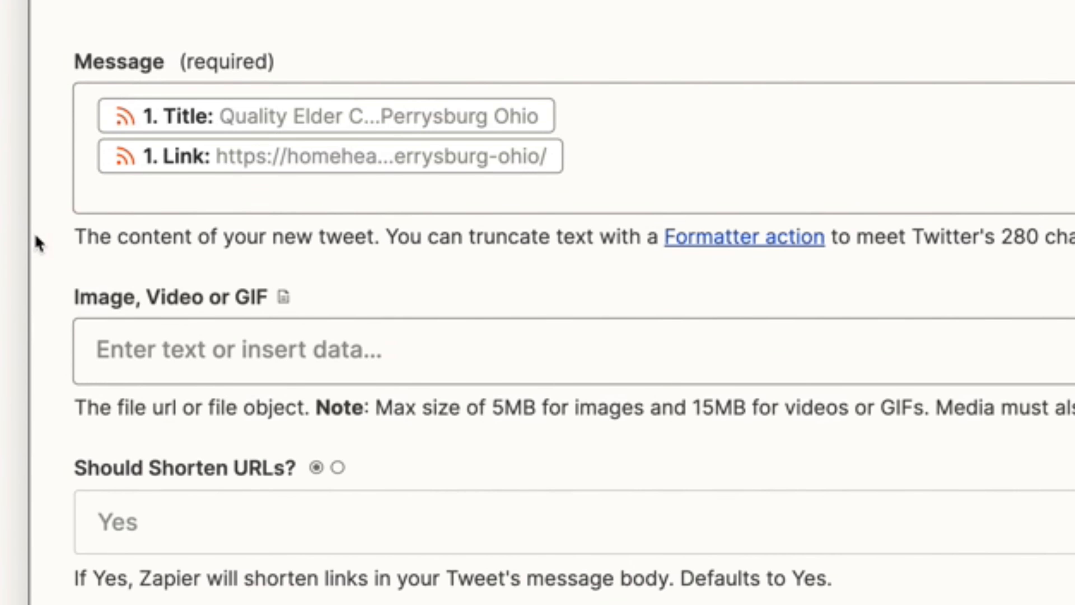